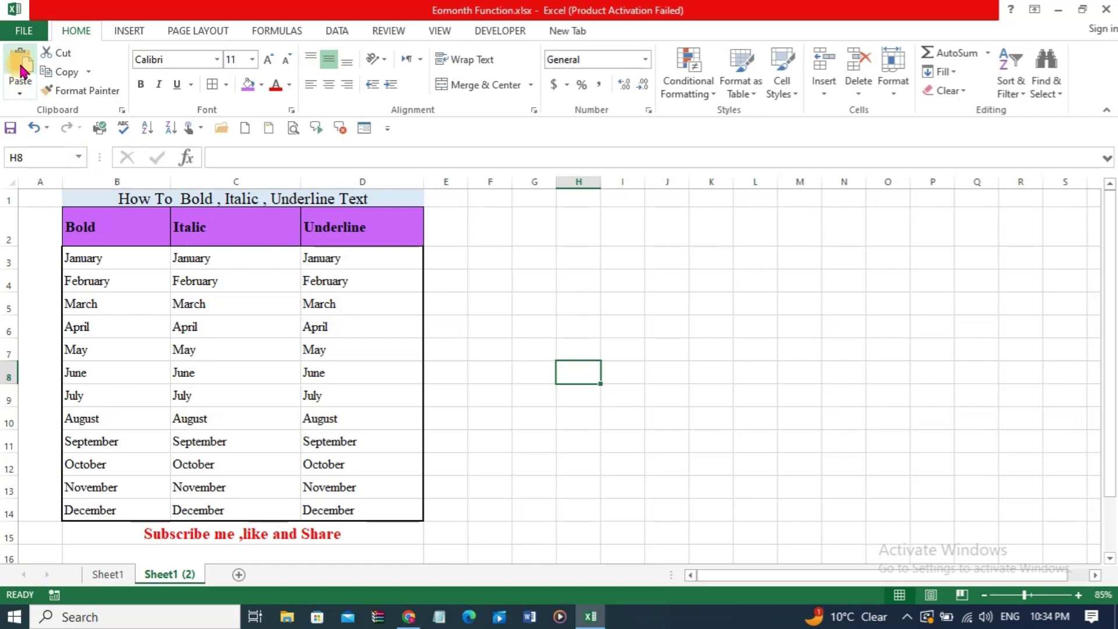
Select the Bold column months from January down, try bolding them, then undo and deselect
click(126, 31)
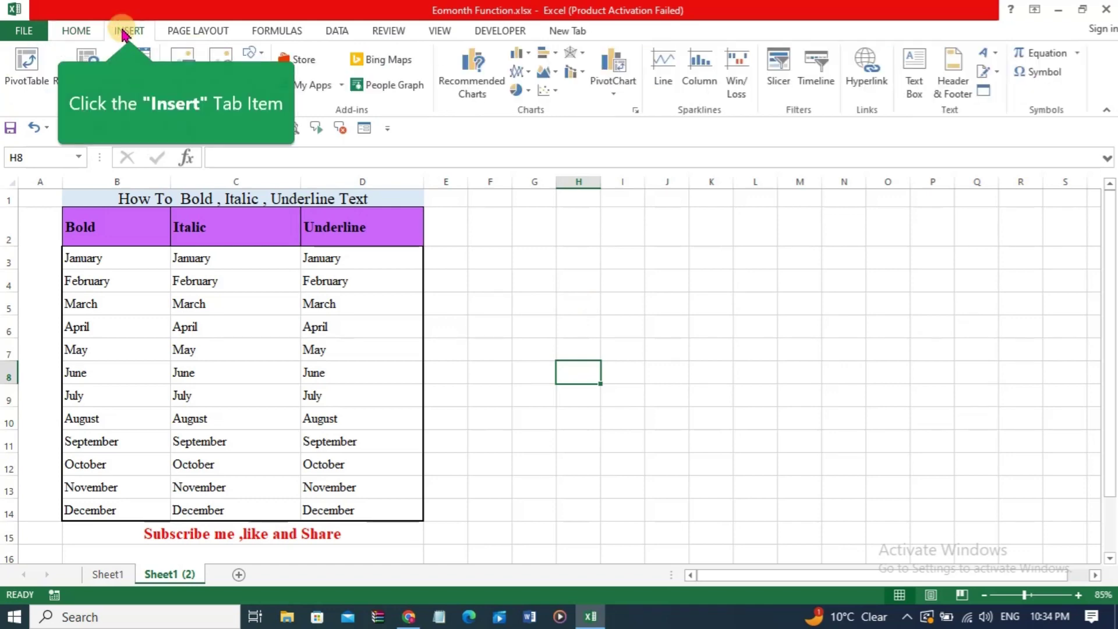
click(77, 32)
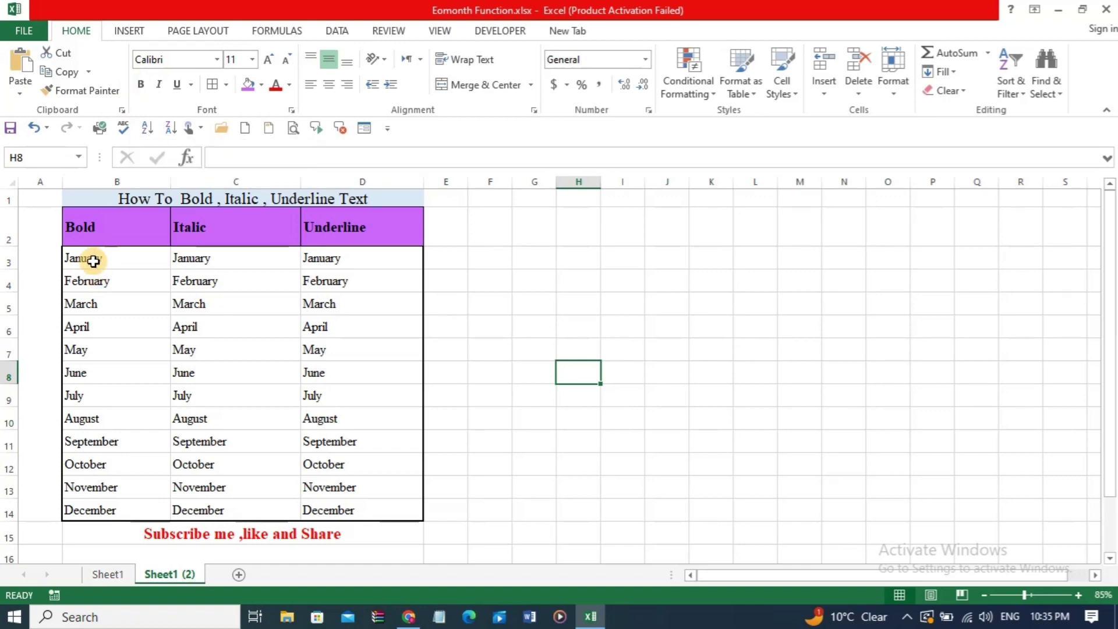
drag(94, 261, 70, 503)
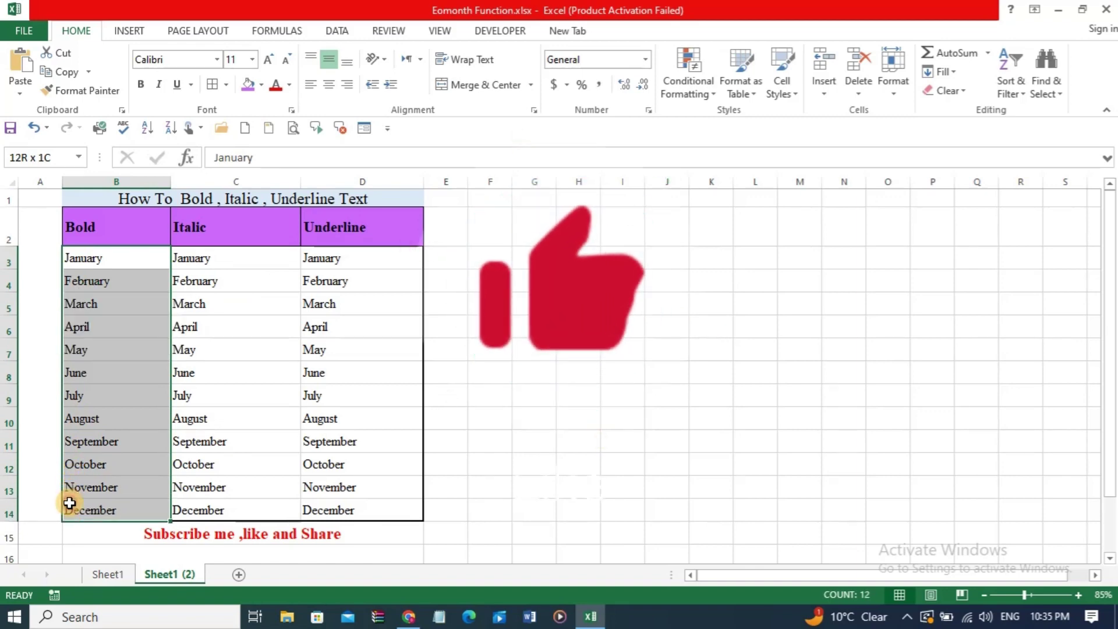
click(594, 316)
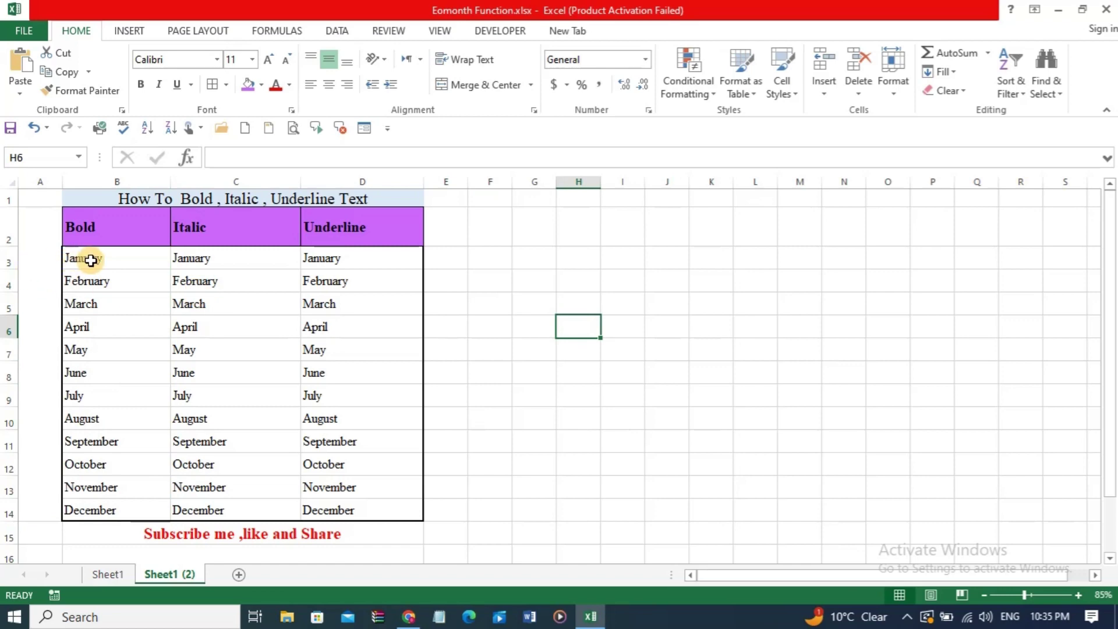
drag(91, 261, 80, 314)
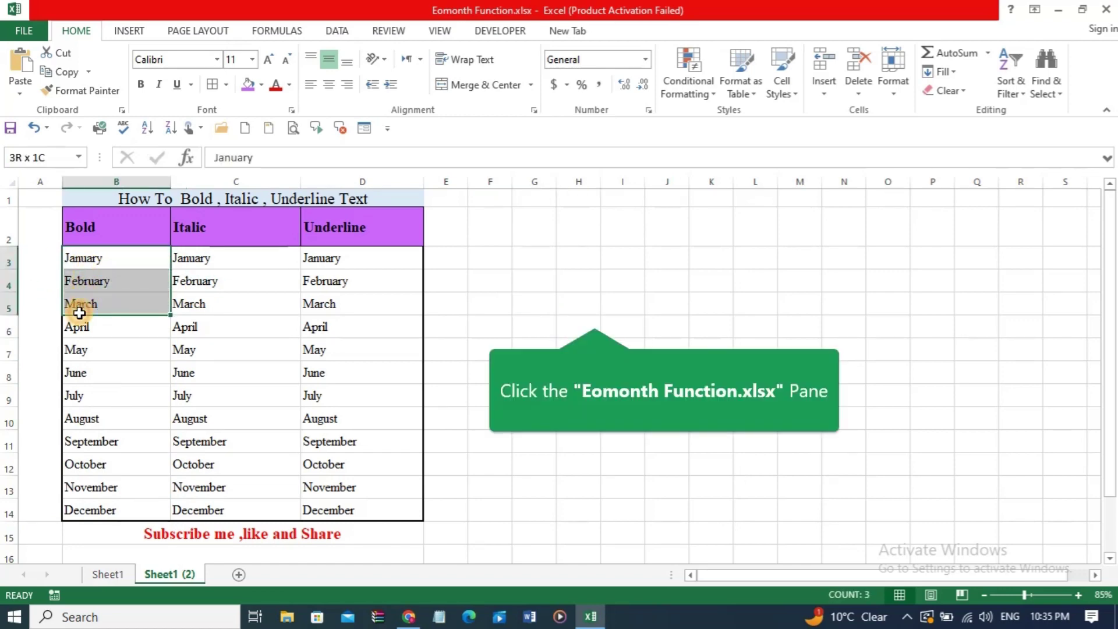
drag(79, 313, 75, 505)
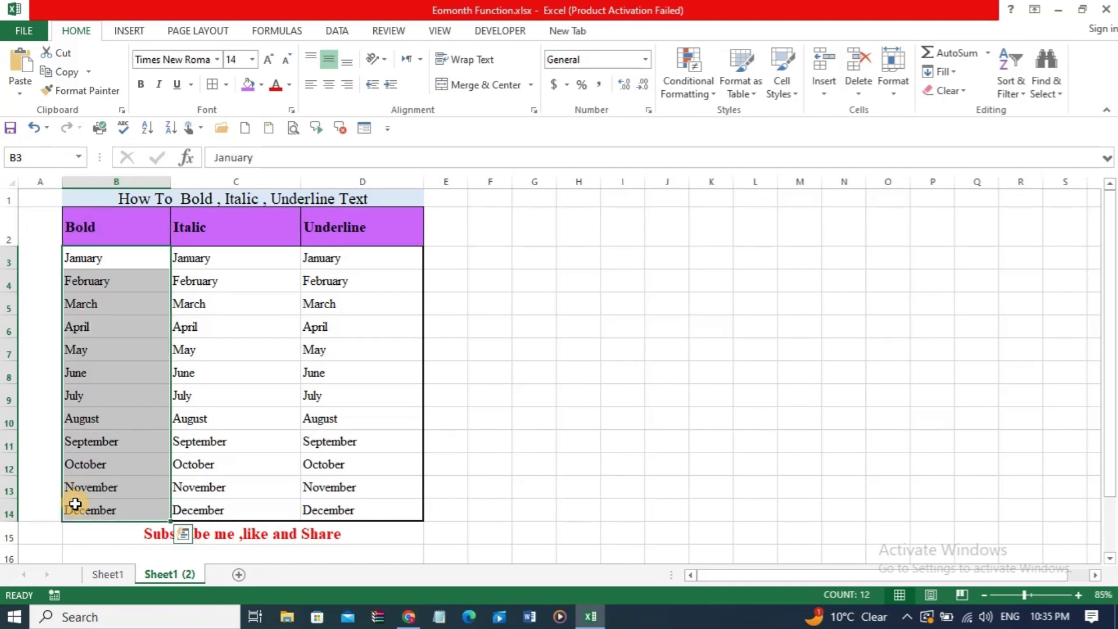
click(141, 87)
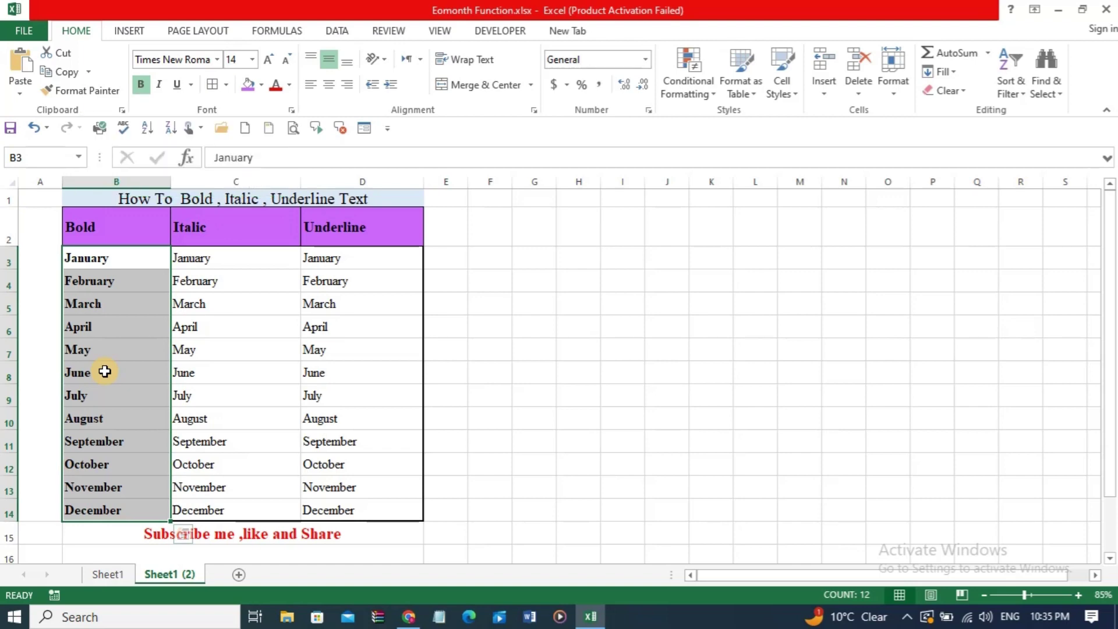
key(ctrl+z)
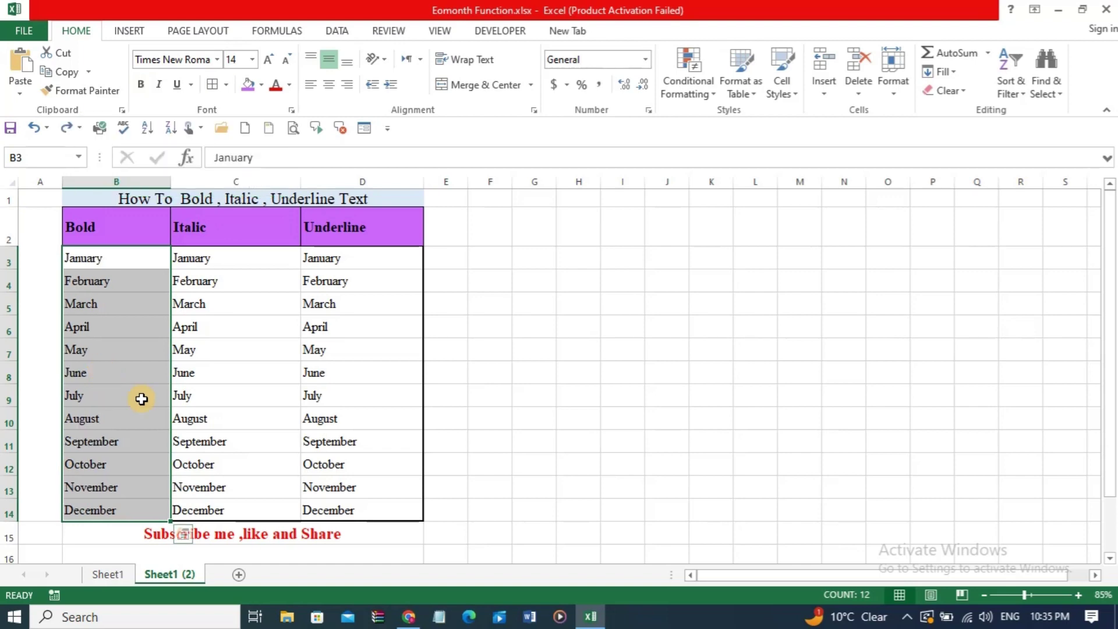
click(484, 377)
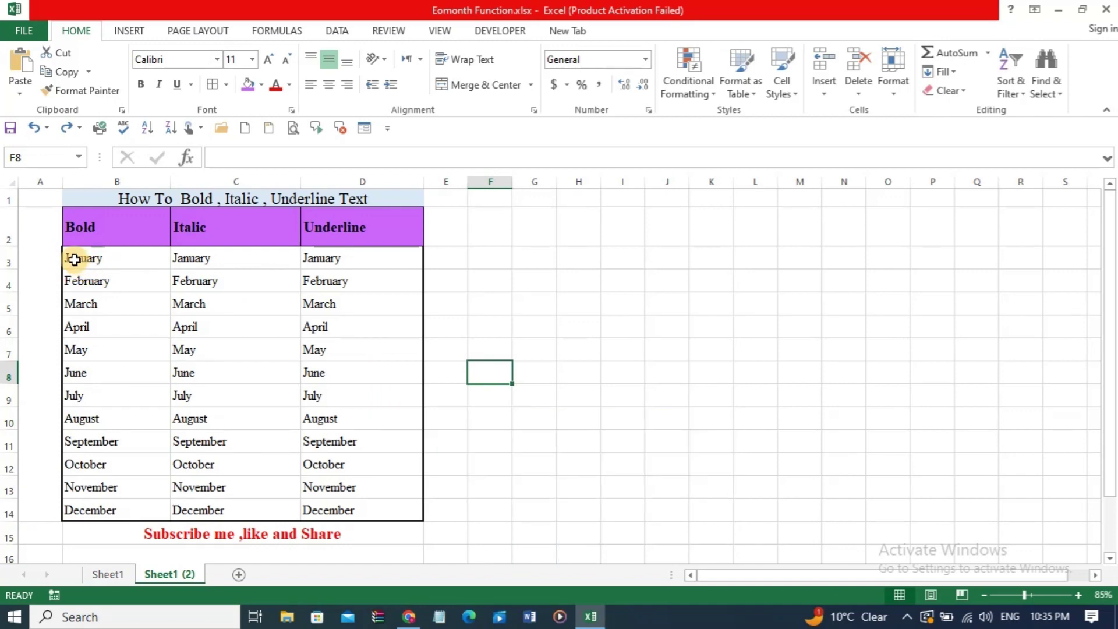
Edit cell B3 and make the first letter 'J' of January bold
double_click(73, 262)
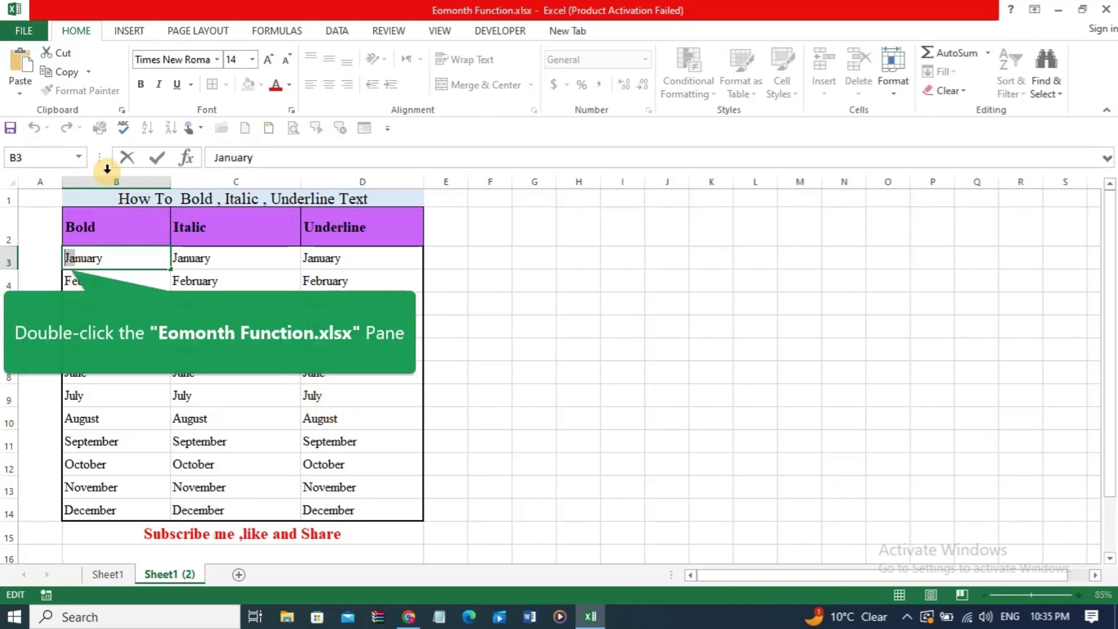
click(143, 88)
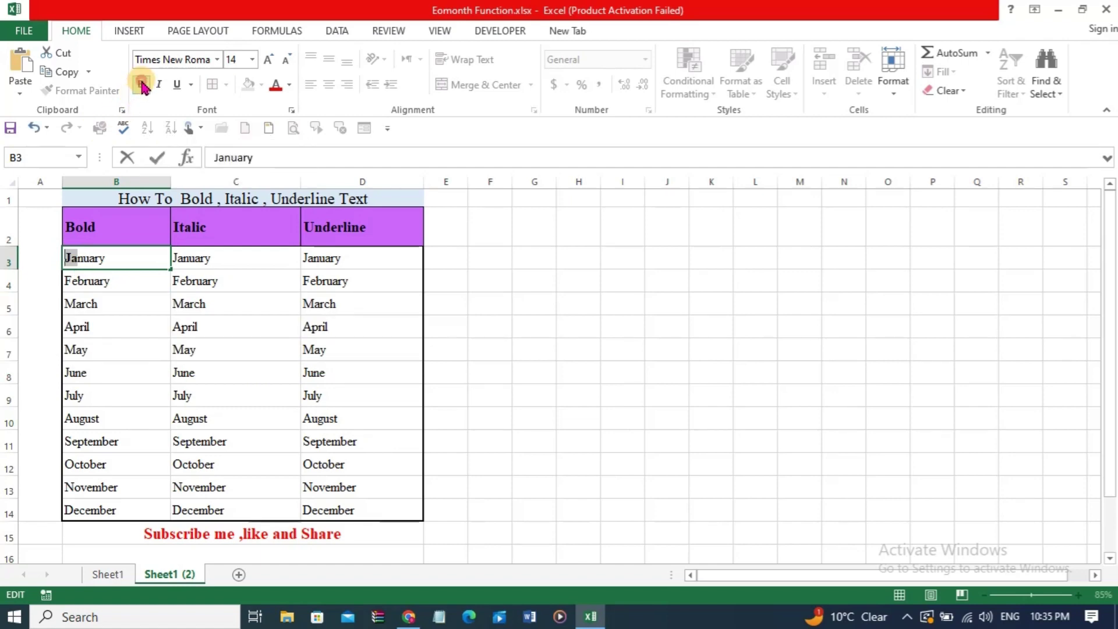
click(88, 300)
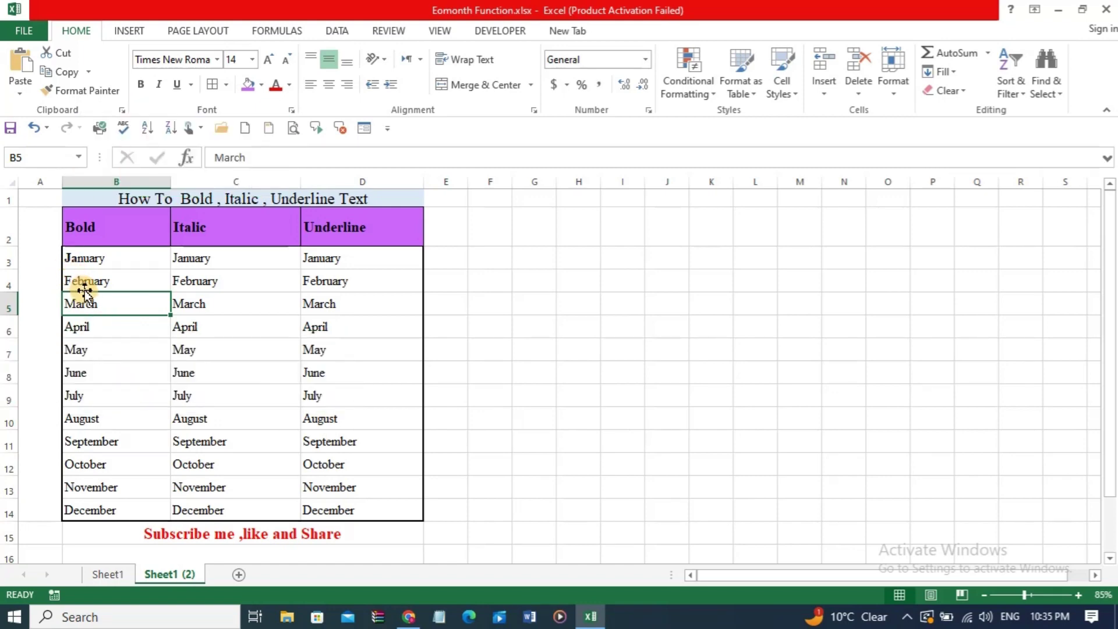
Toggle bold on B3 and on January through June, leaving every Bold column month plain
click(87, 261)
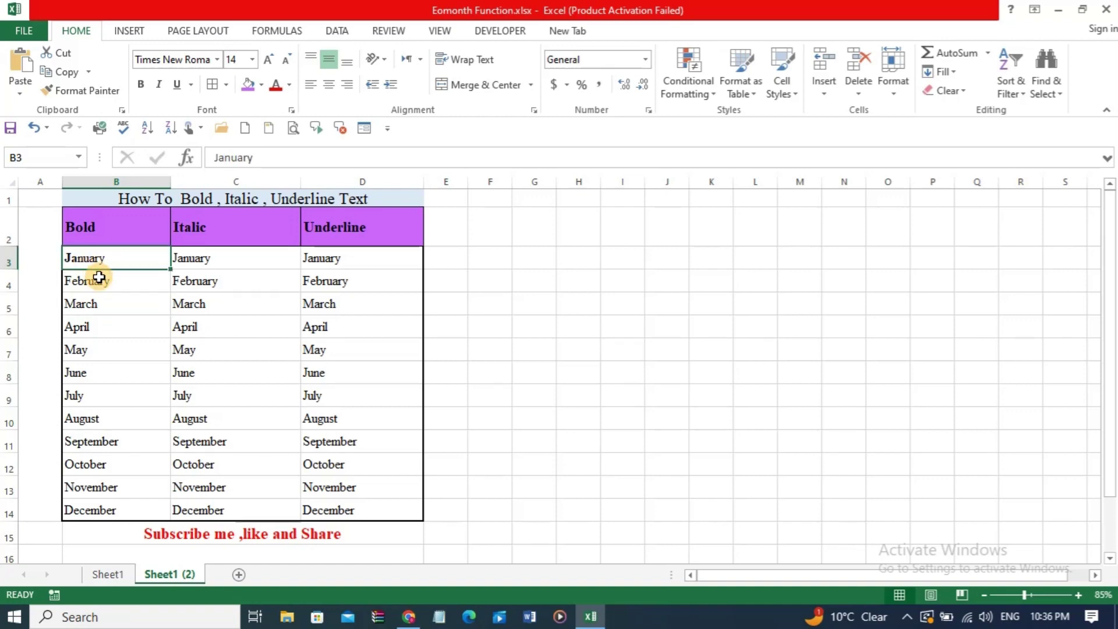
click(140, 86)
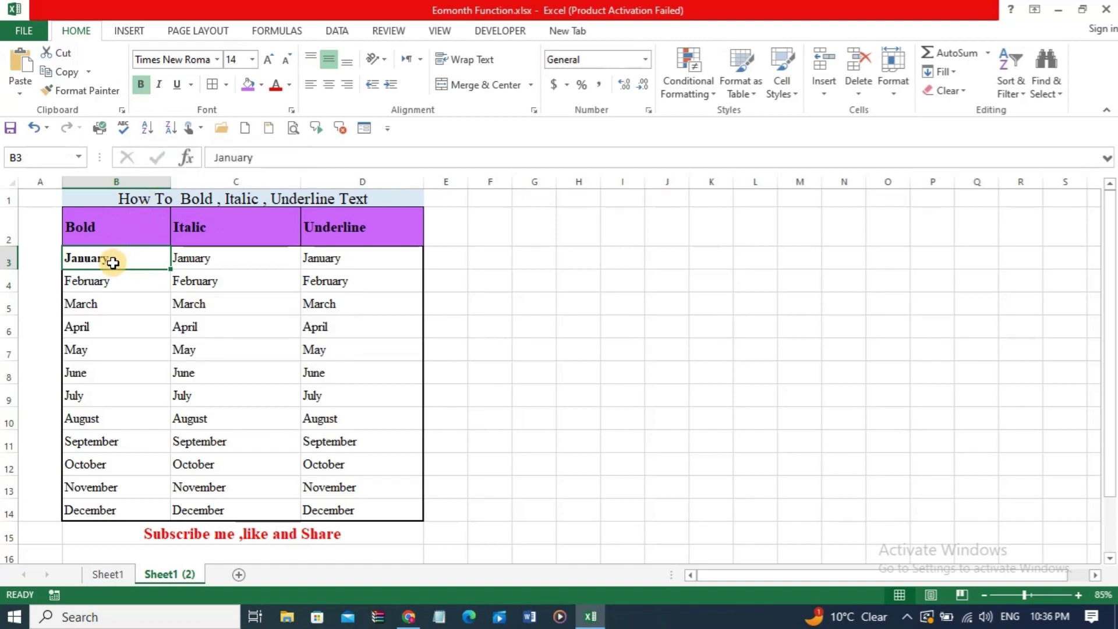
click(119, 330)
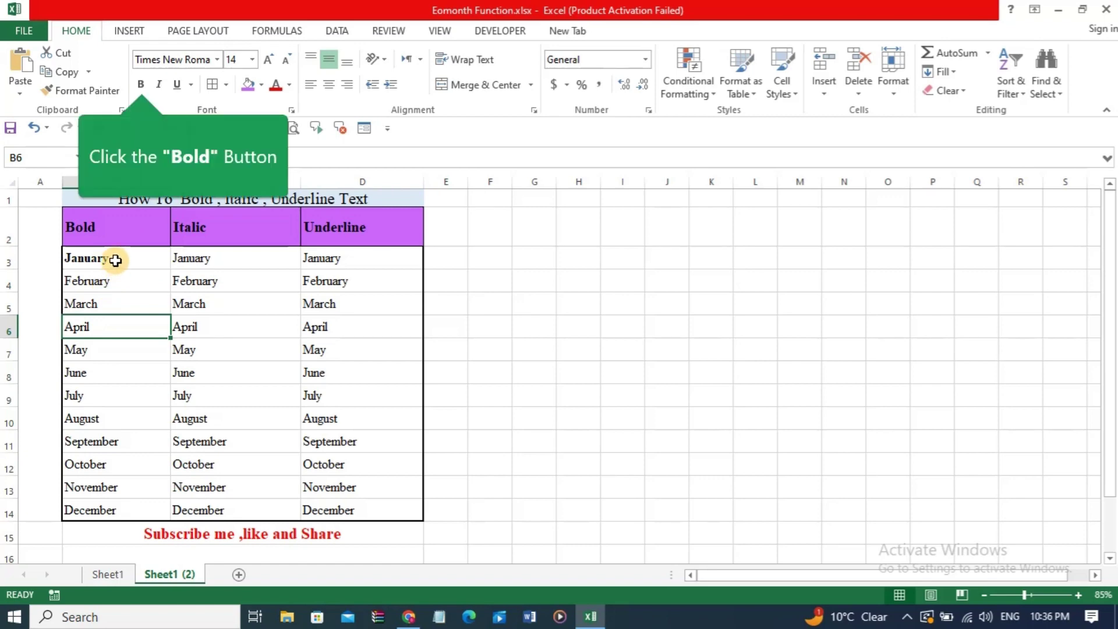
drag(116, 260, 110, 394)
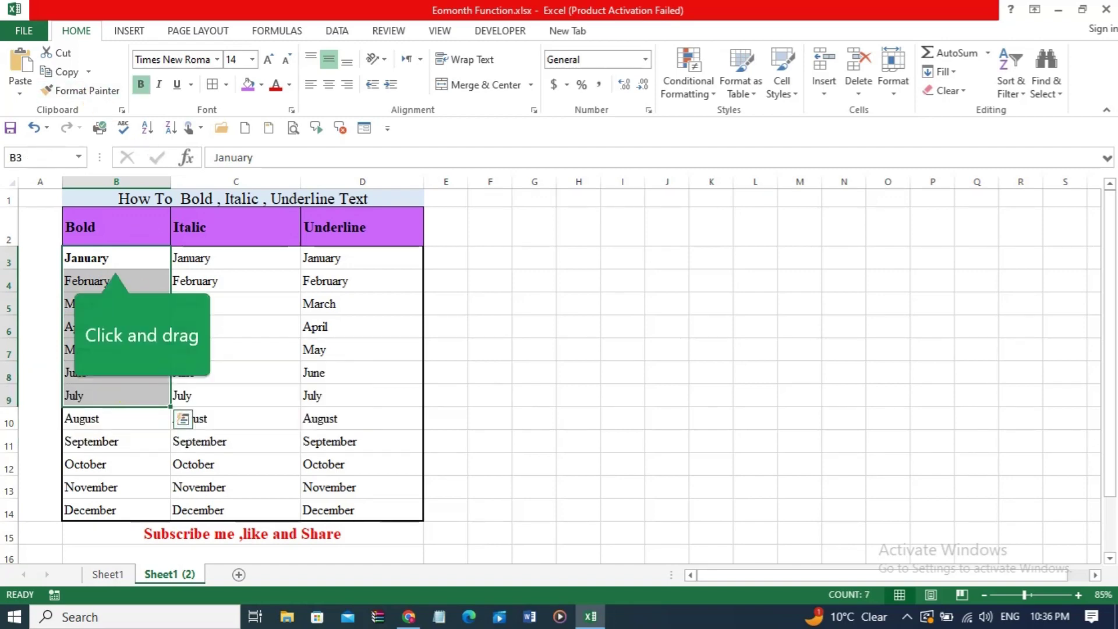
click(142, 85)
click(141, 86)
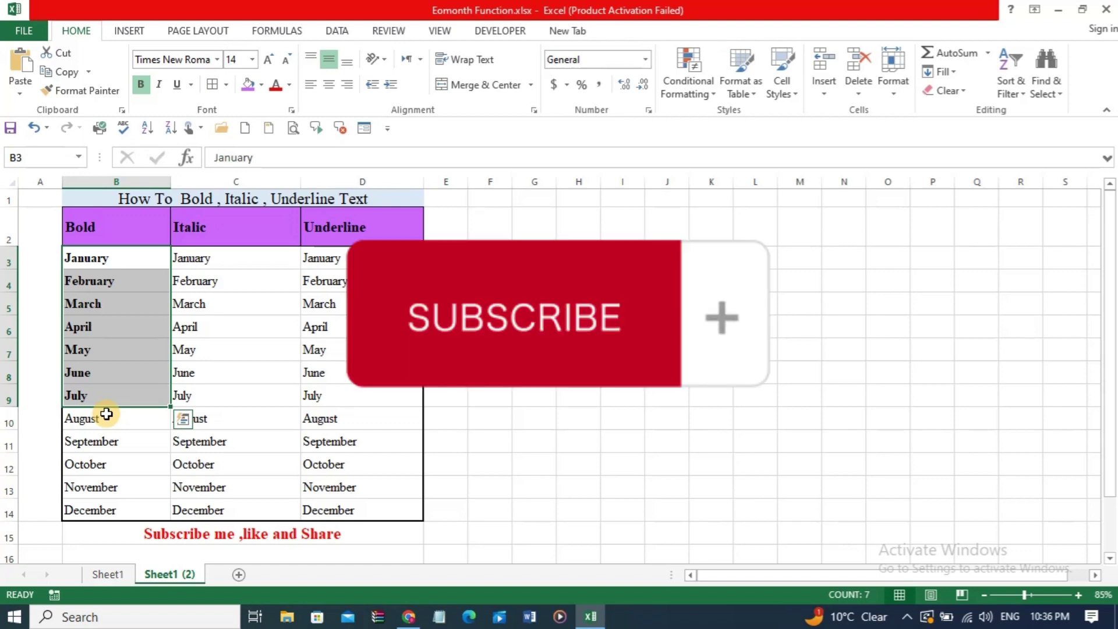
key(ctrl+b)
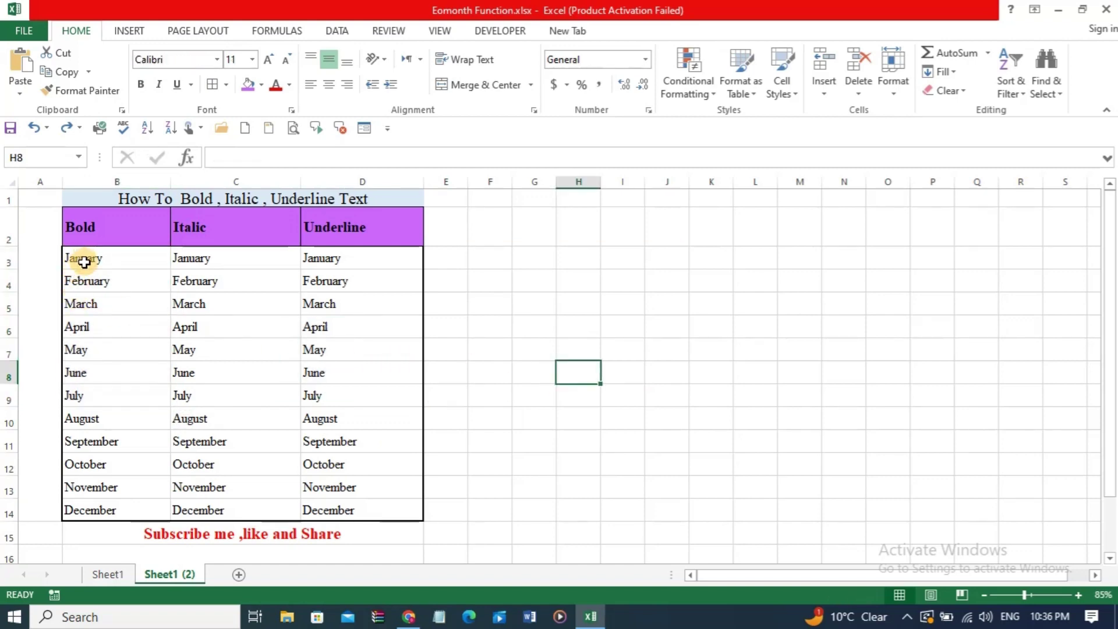
Select B3:B14 and apply bold to January through December with Ctrl+B
mouse_move(80, 257)
mouse_down()
mouse_move(89, 416)
mouse_move(79, 510)
mouse_up()
key(ctrl+z)
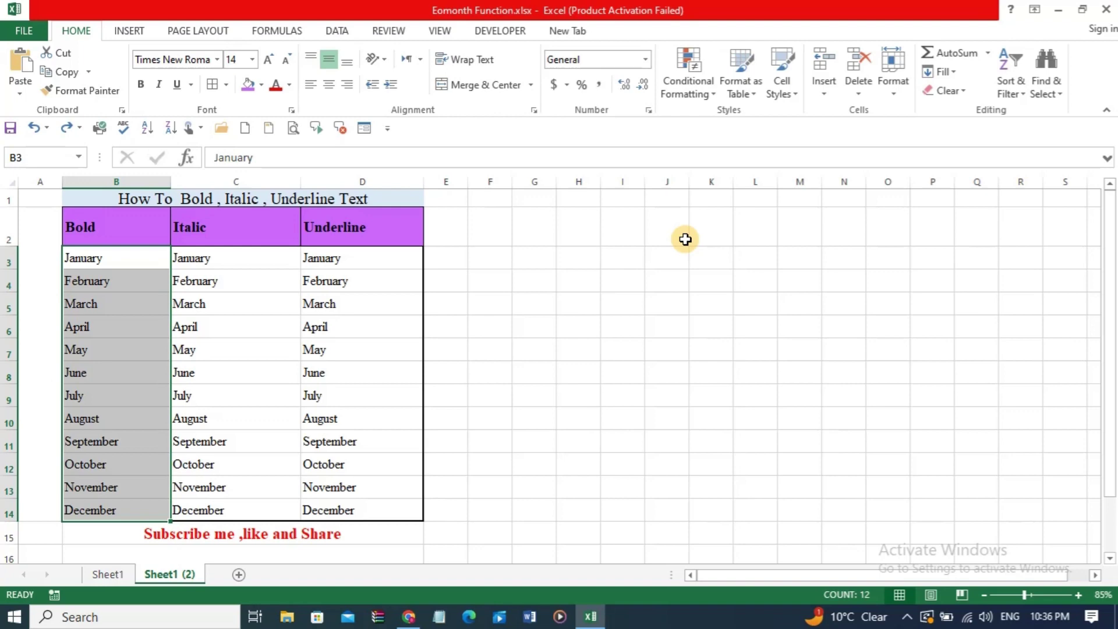
key(ctrl+b)
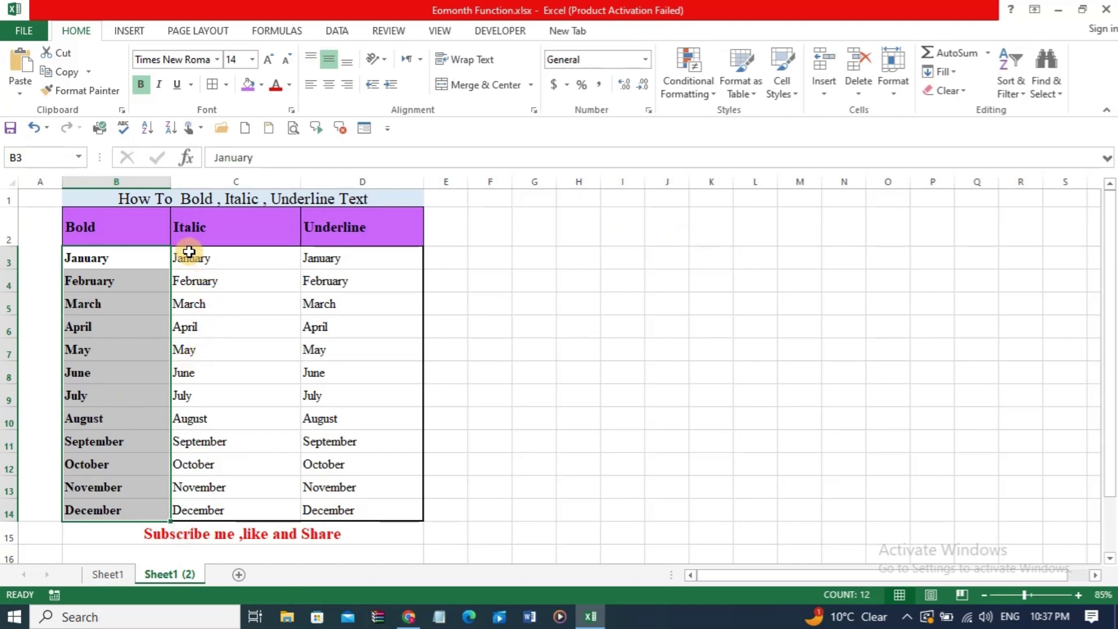
Select months in column C, apply italic, then remove it again
click(207, 233)
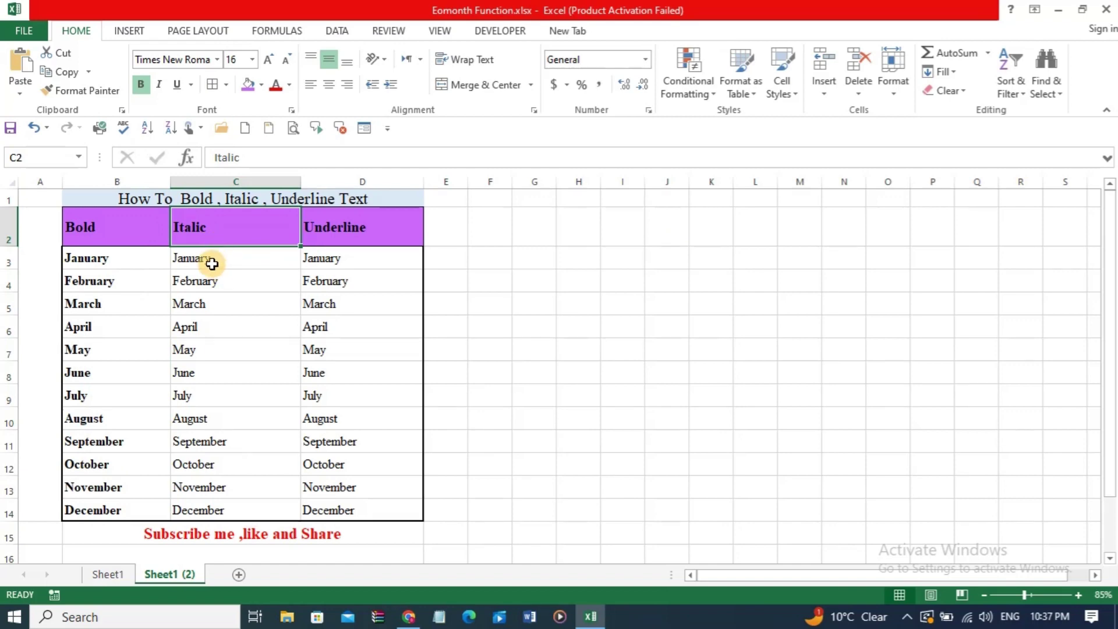
drag(211, 263, 185, 505)
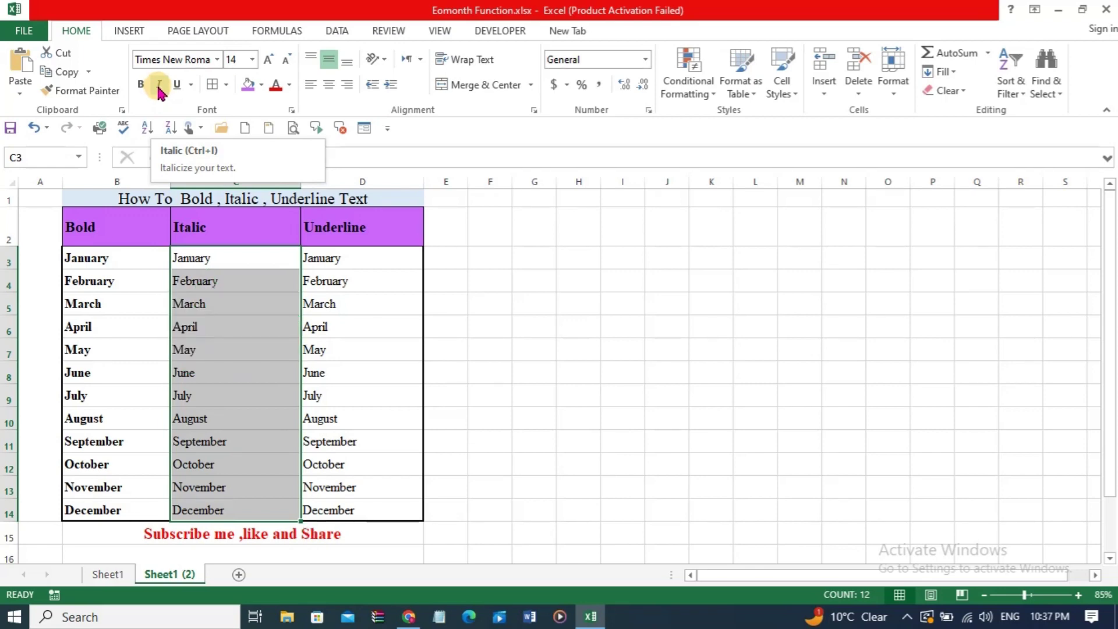
click(159, 85)
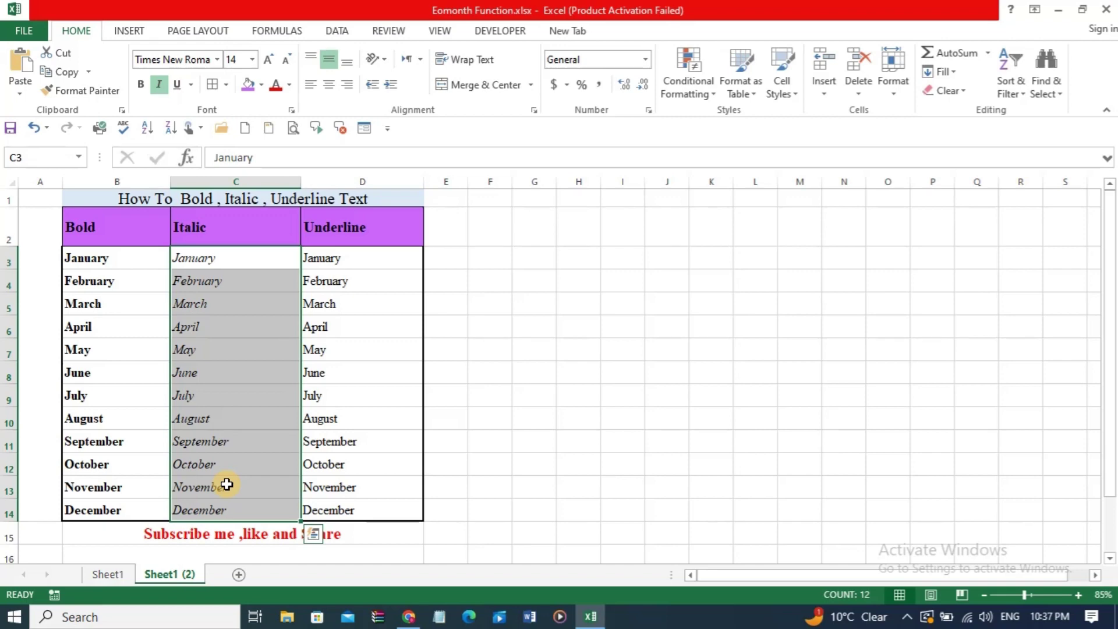
key(ctrl+i)
key(ctrl+q)
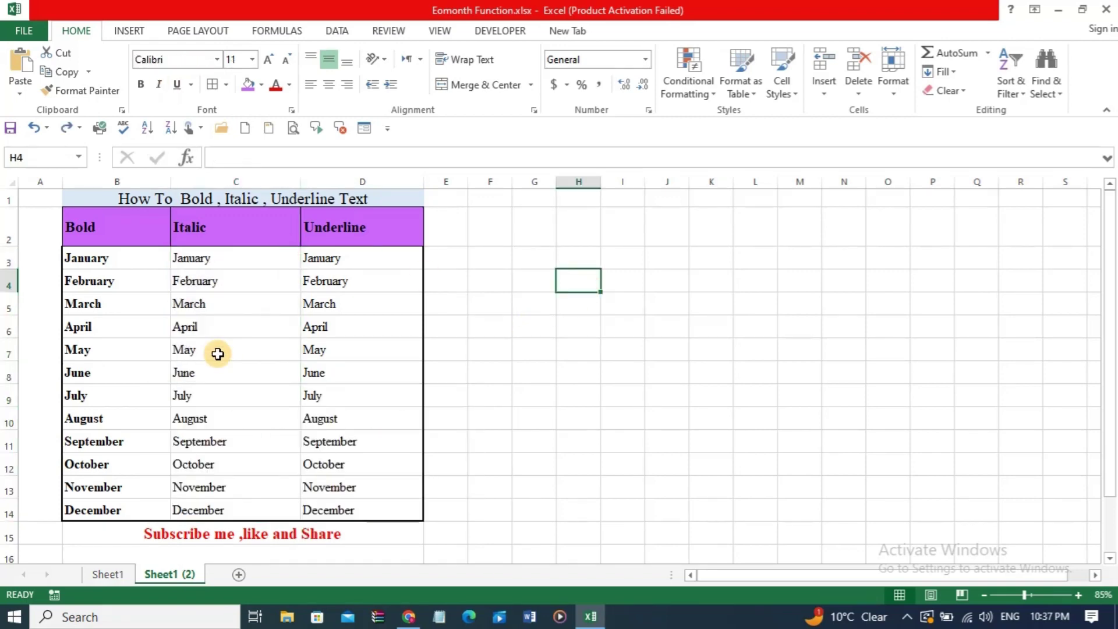
Select C3:C14 and make January through December italic
drag(202, 262, 186, 511)
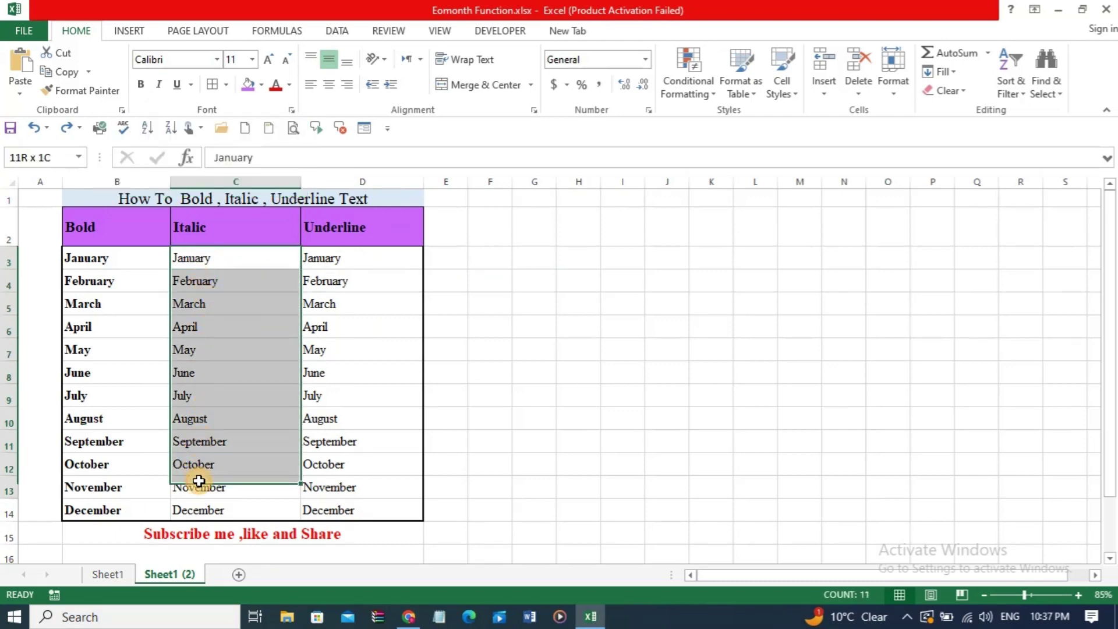
click(159, 86)
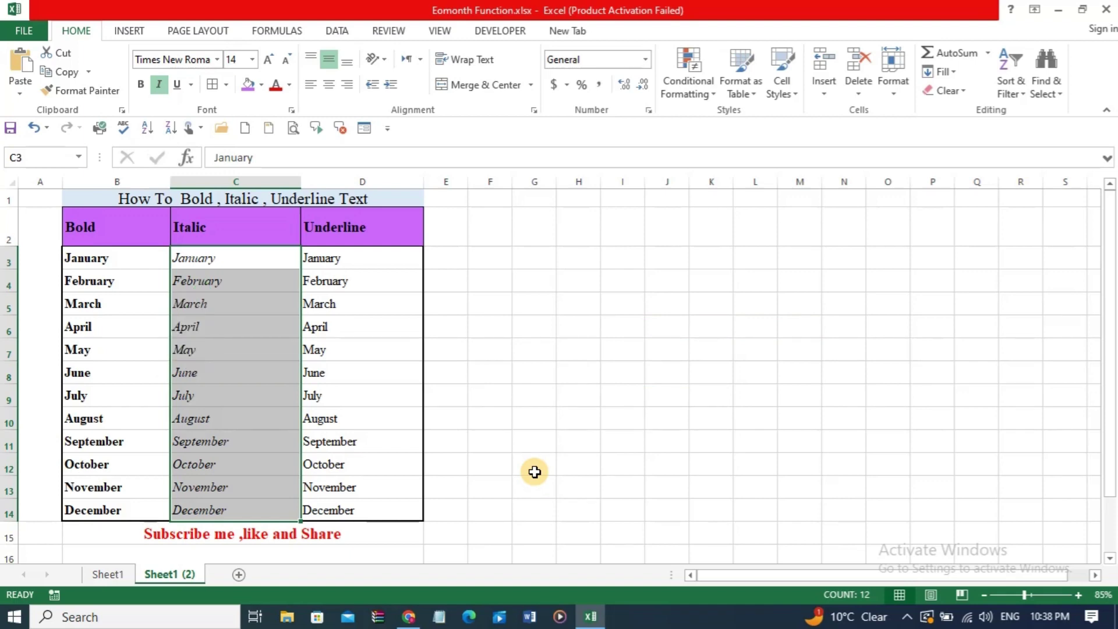
key(ctrl+i)
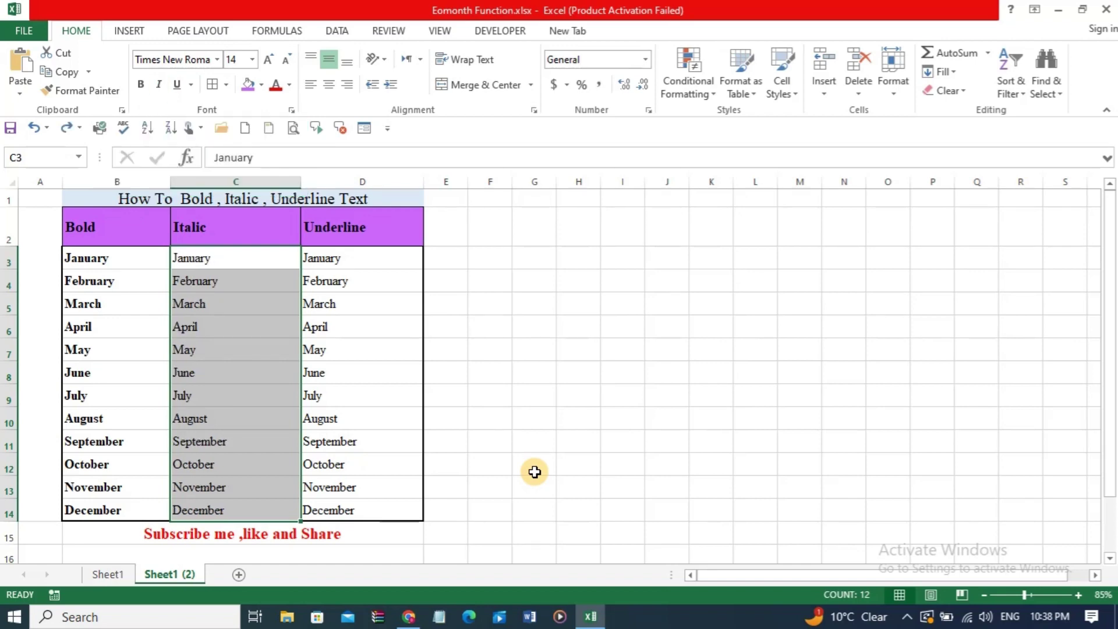
key(ctrl+i)
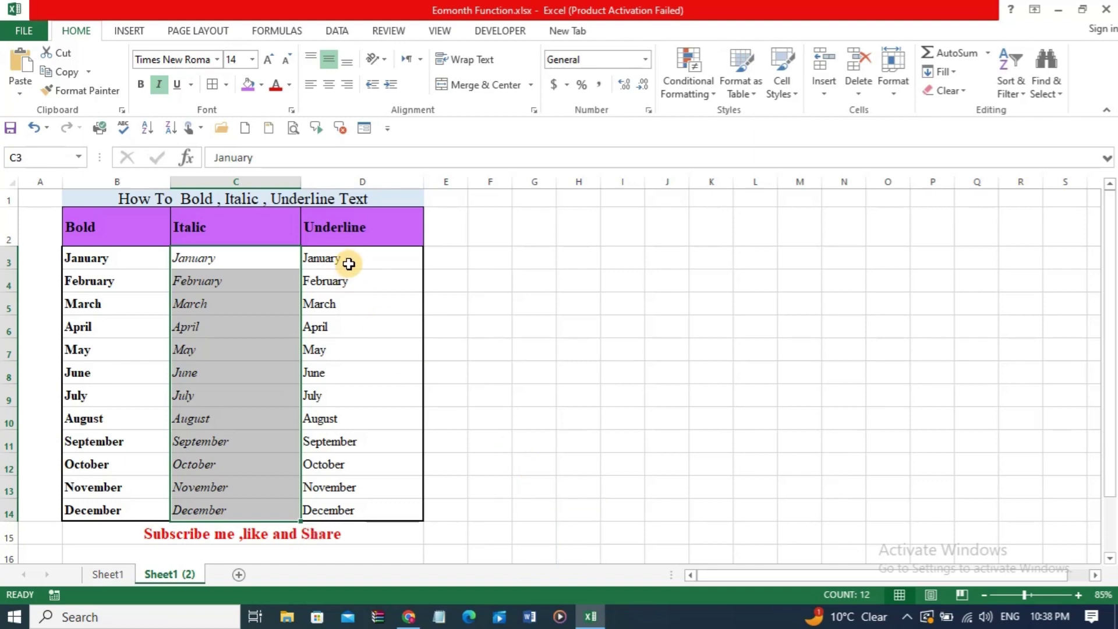
mouse_move(348, 264)
mouse_down()
mouse_move(357, 452)
mouse_move(348, 499)
mouse_up()
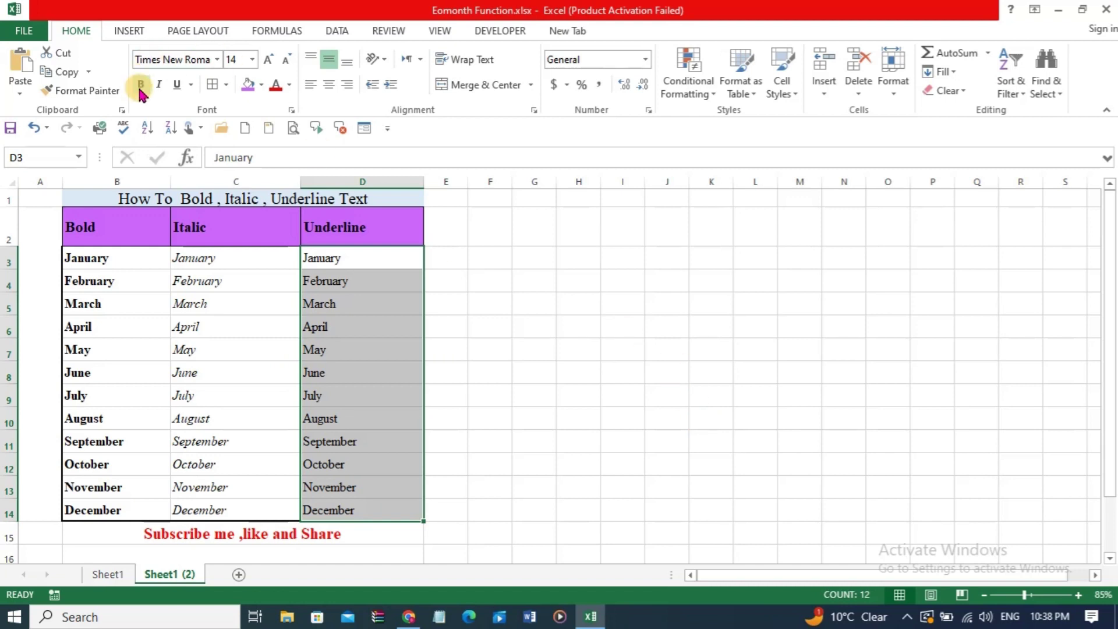
click(177, 87)
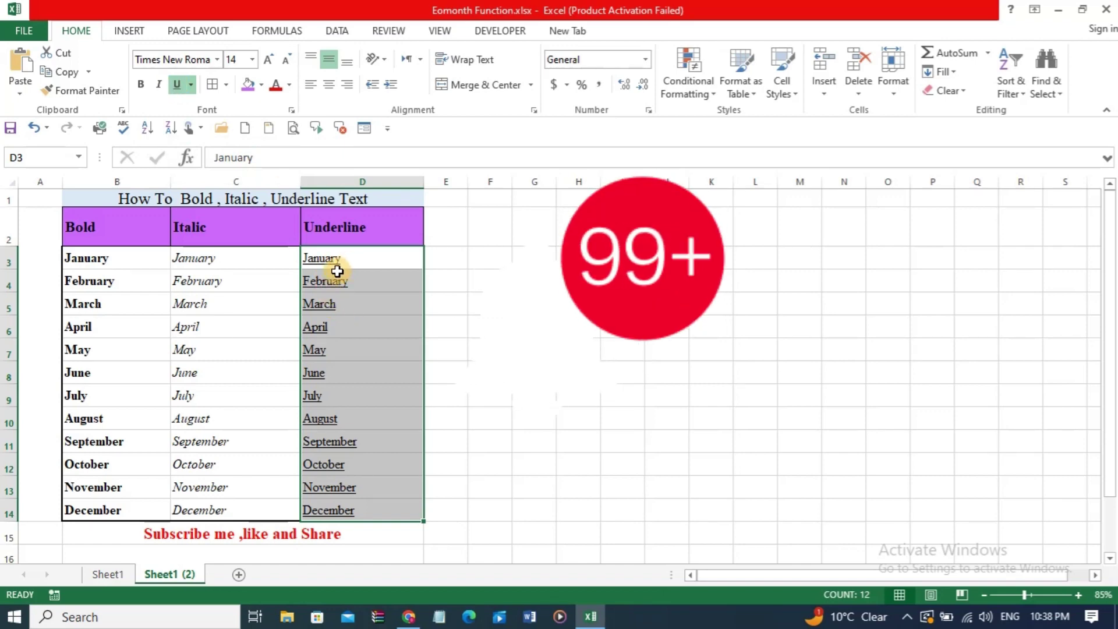
click(355, 320)
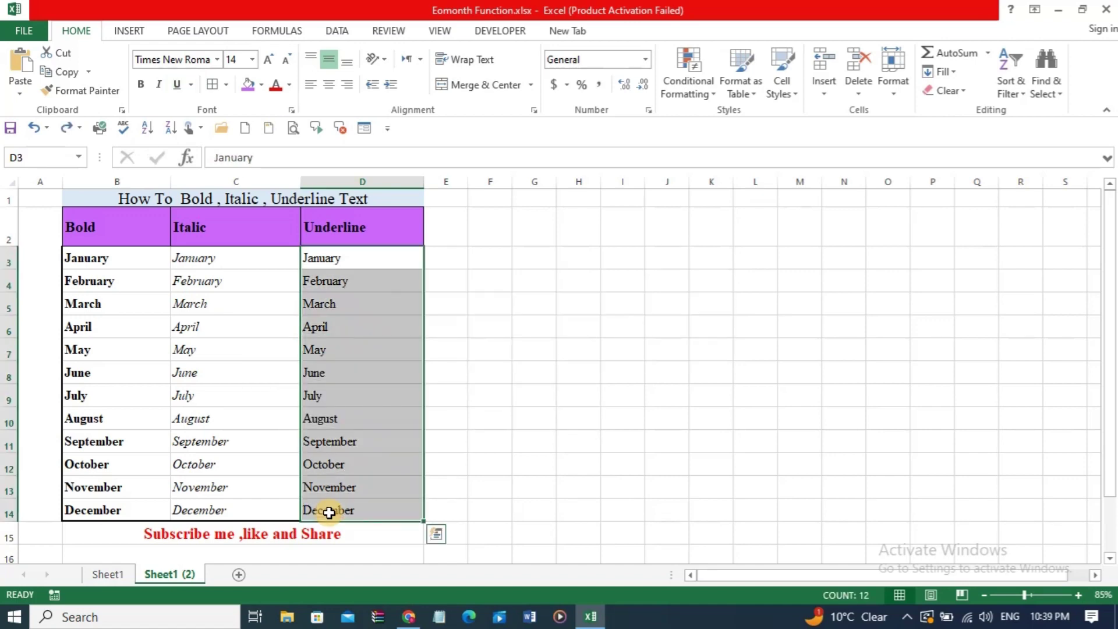
click(449, 347)
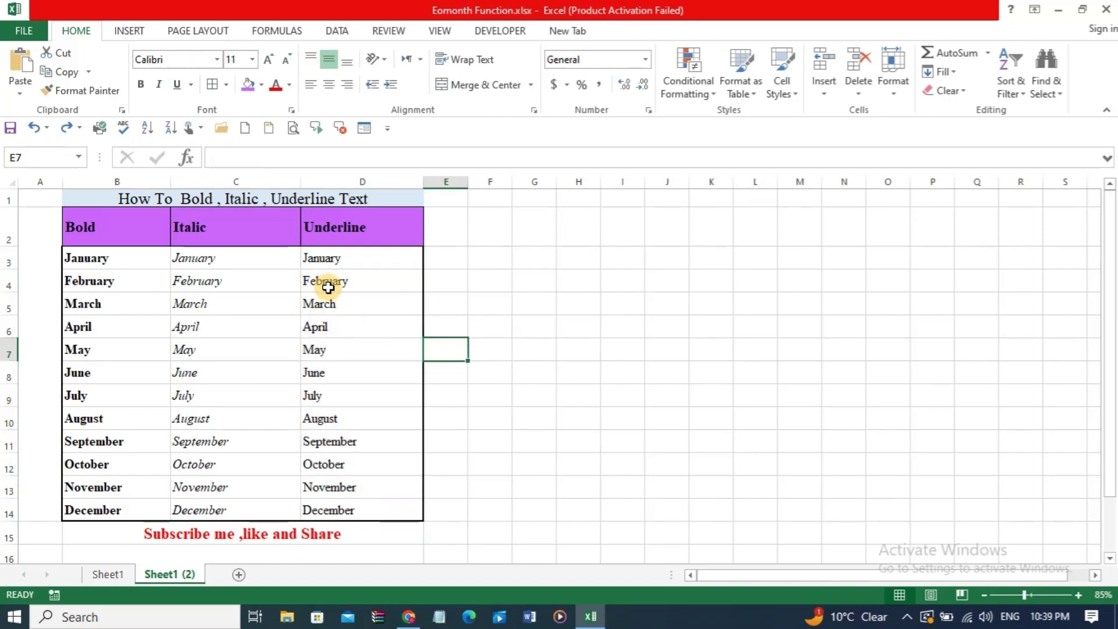
click(335, 260)
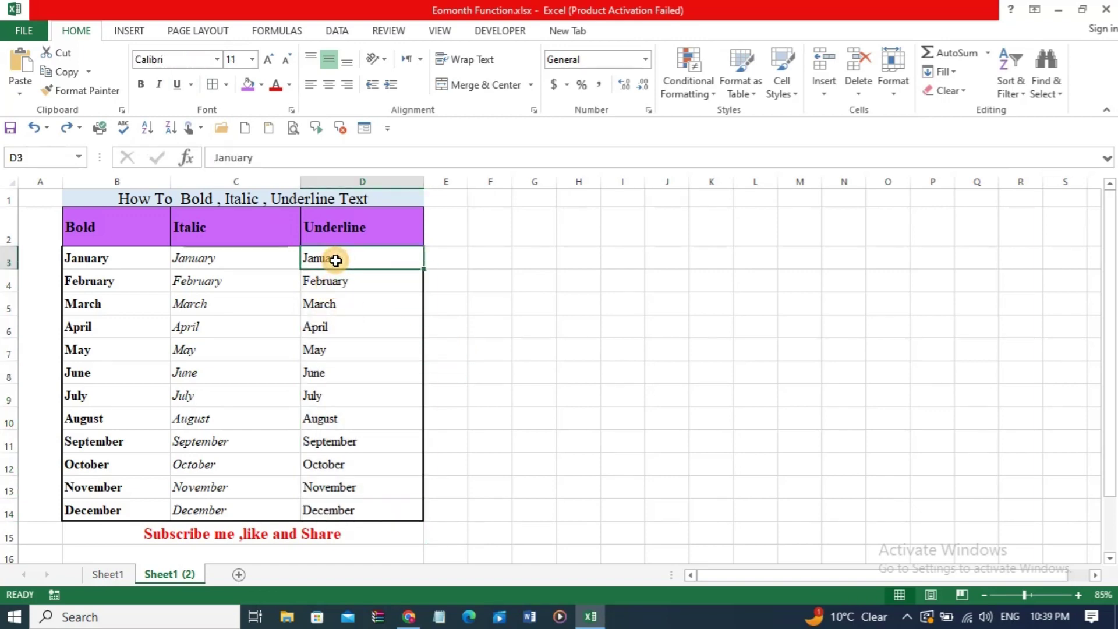
drag(336, 260, 337, 275)
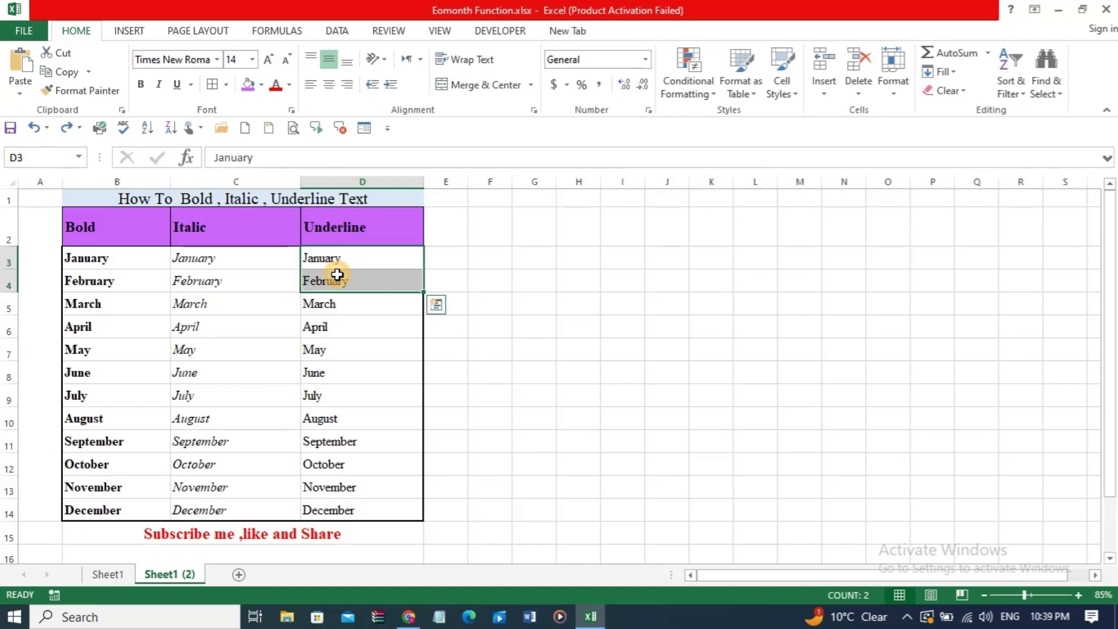
click(174, 86)
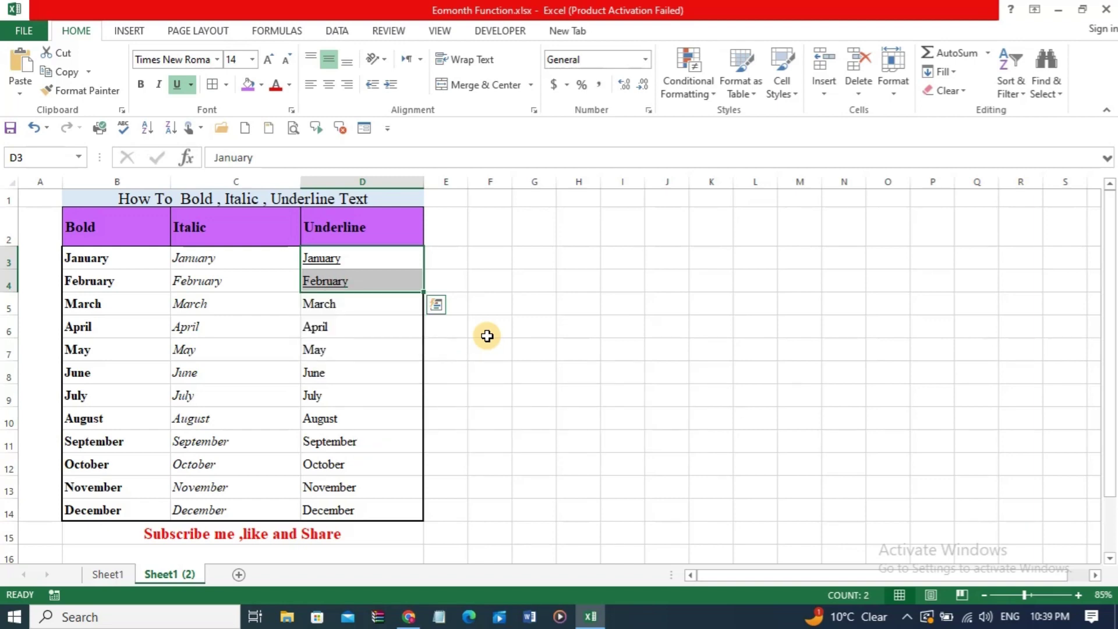
key(ctrl+z)
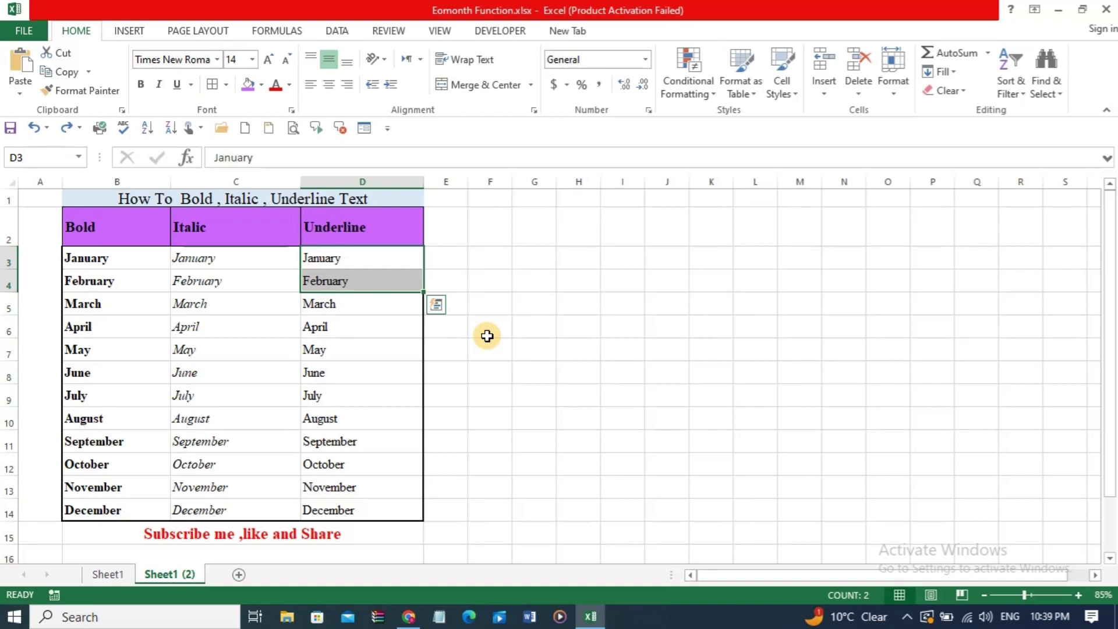
click(517, 333)
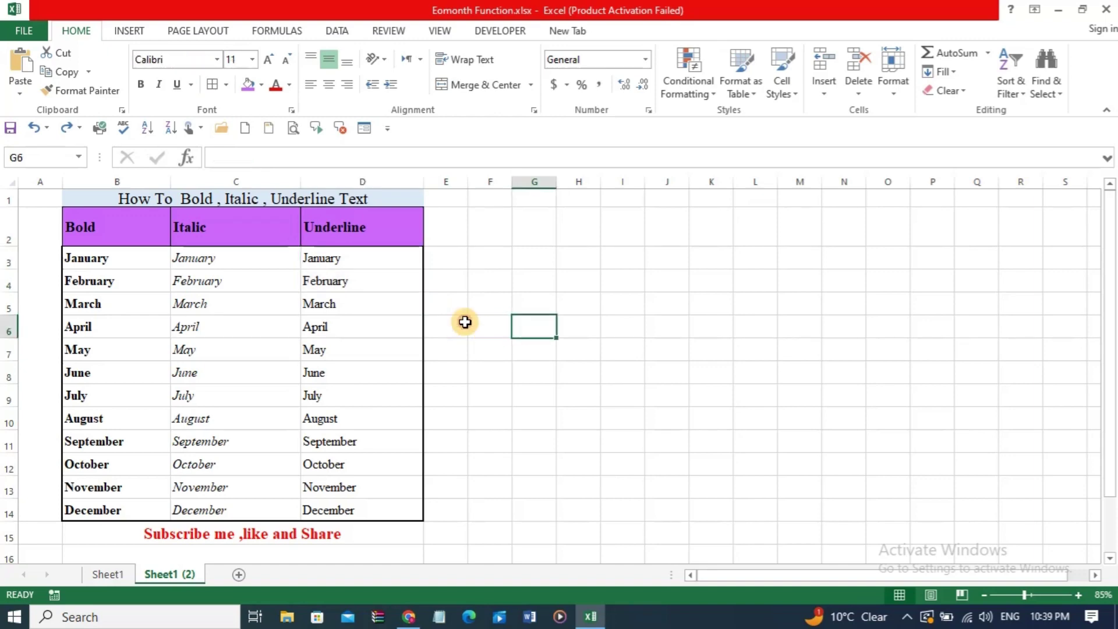
click(355, 260)
drag(355, 260, 345, 495)
click(539, 417)
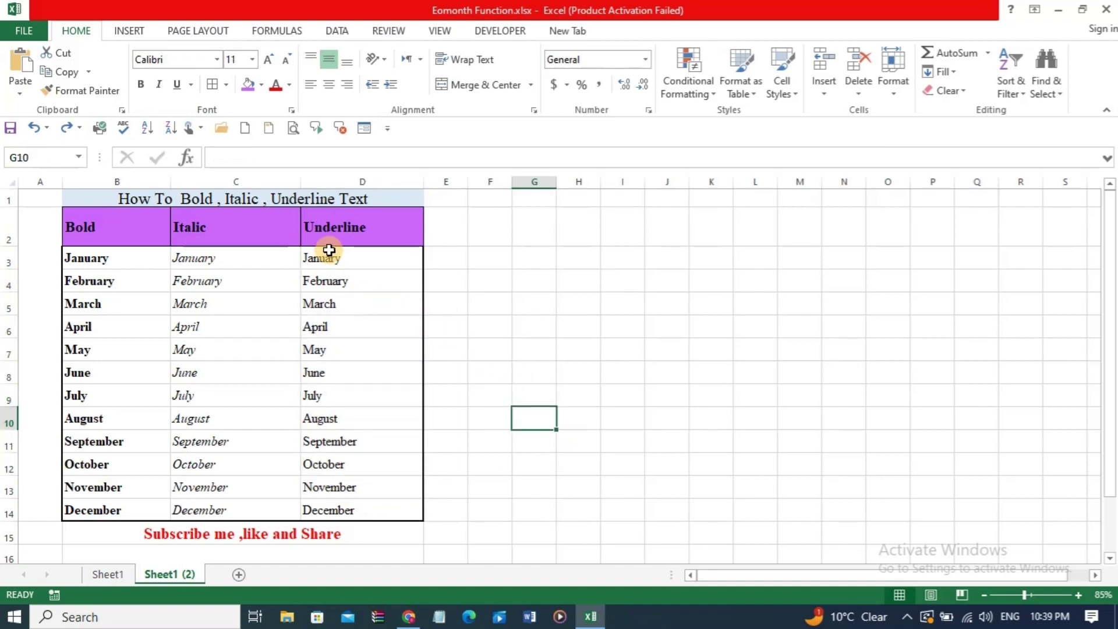
drag(329, 258, 333, 507)
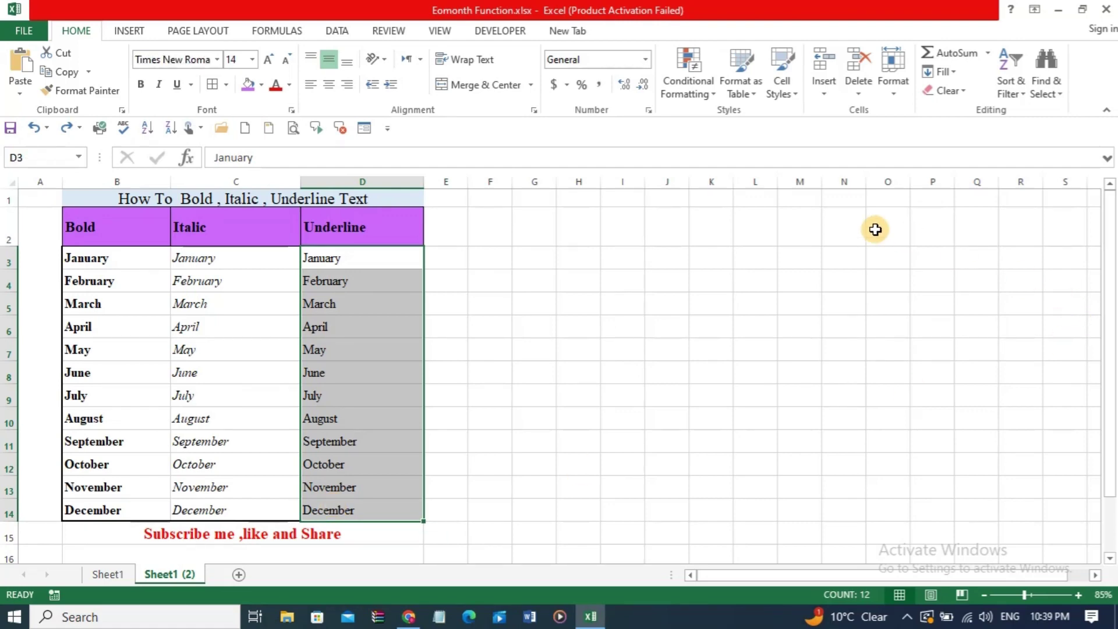
Underline the twelve months in D3:D14 with Ctrl+U, then deselect to view the table
key(ctrl+z)
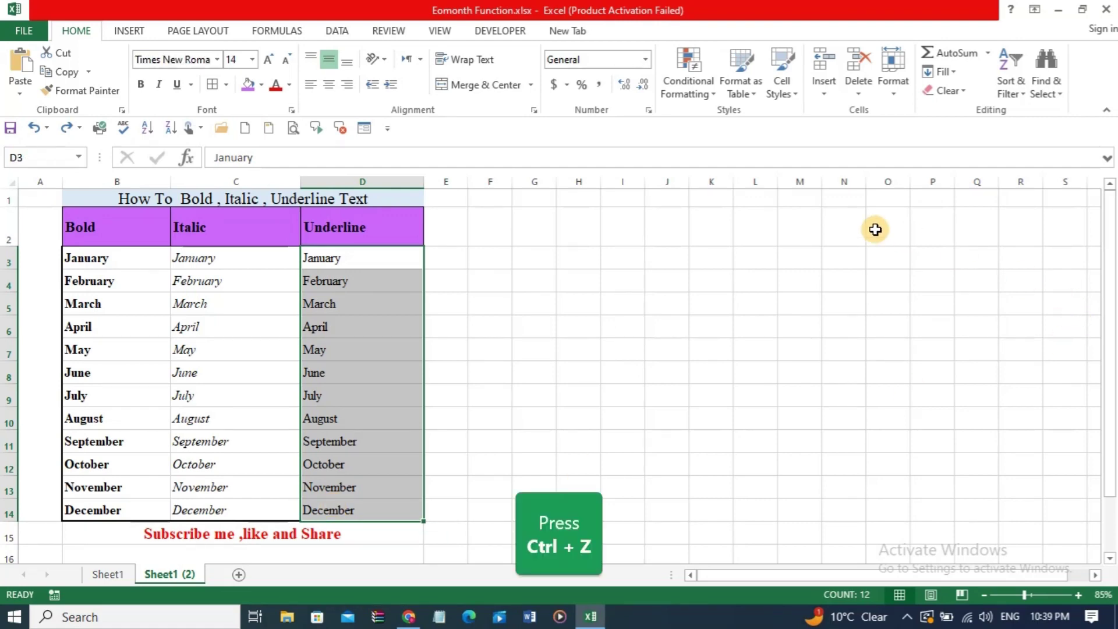
key(ctrl+u)
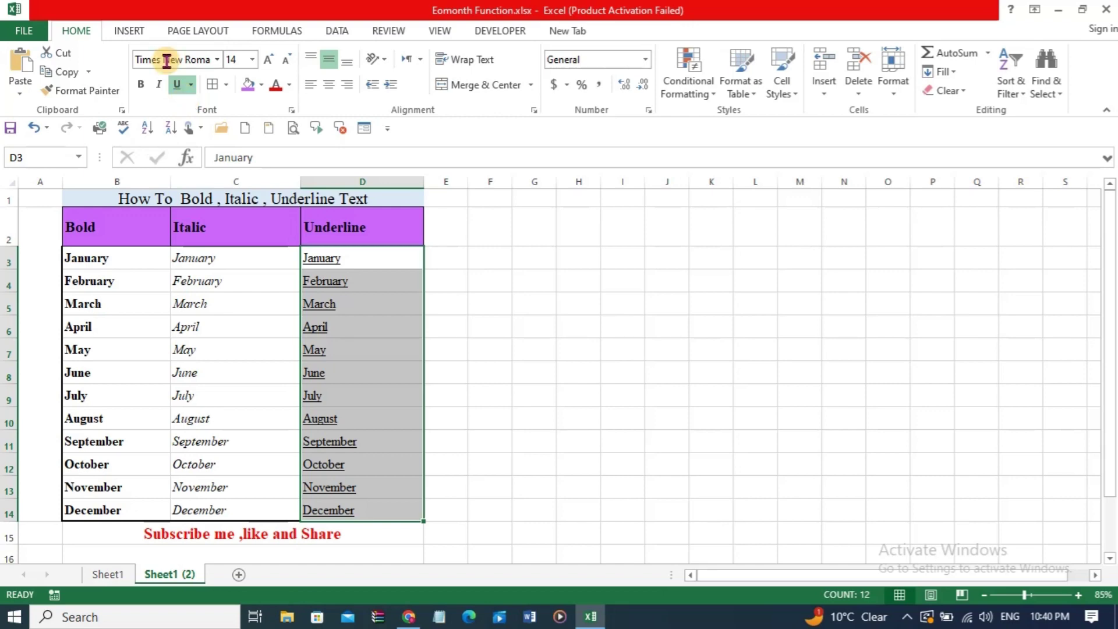
click(476, 264)
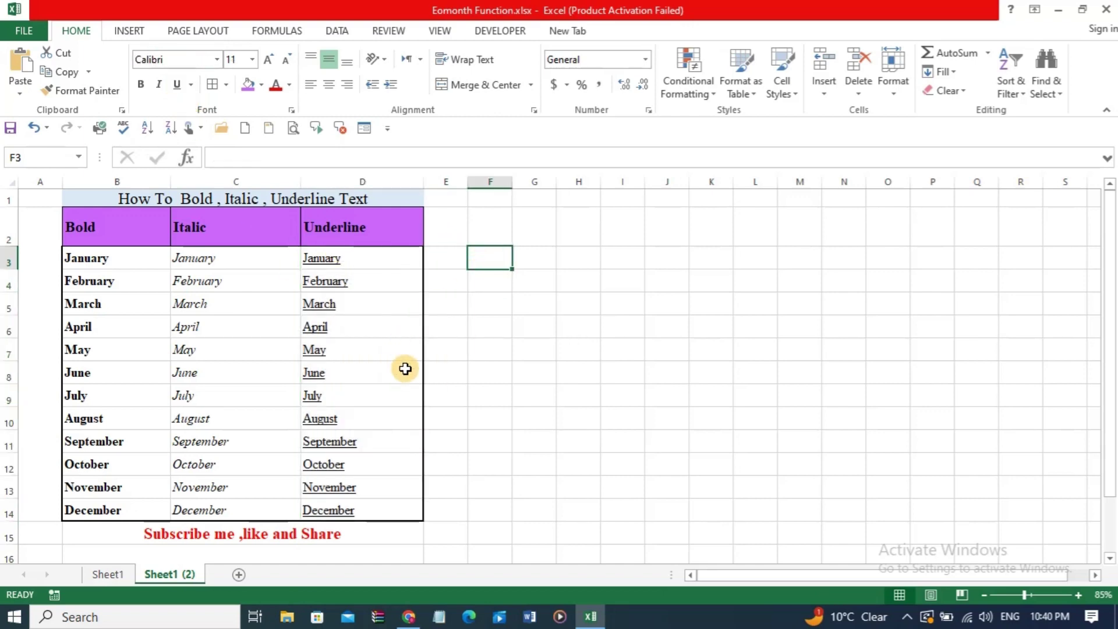